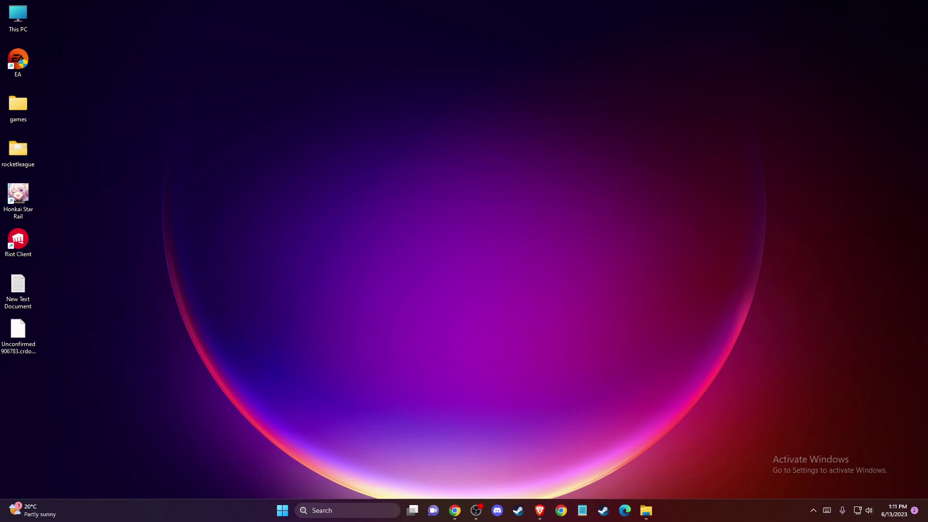
# - Find Virus & threat protection via a 'VIRU' search, open its Manage settings page and scroll down
pyautogui.click(377, 508)
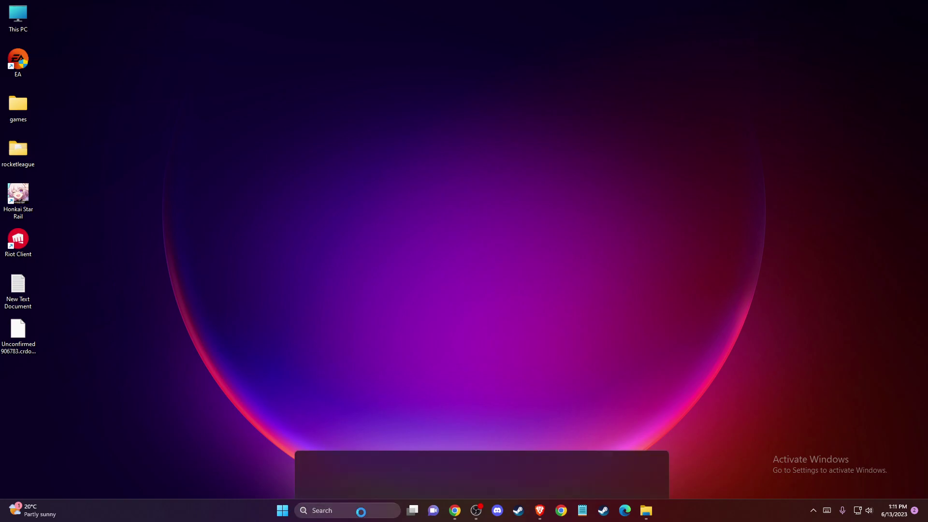
pyautogui.write('VIRU')
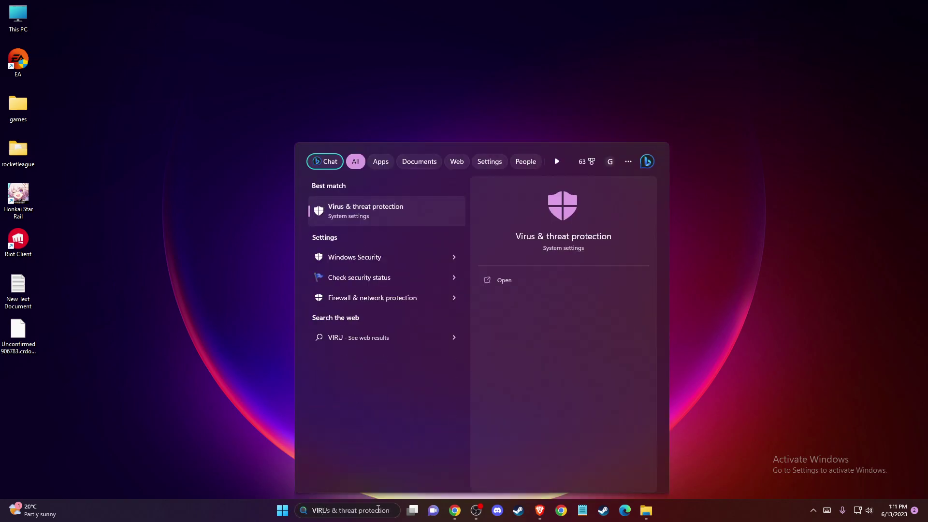
pyautogui.click(393, 212)
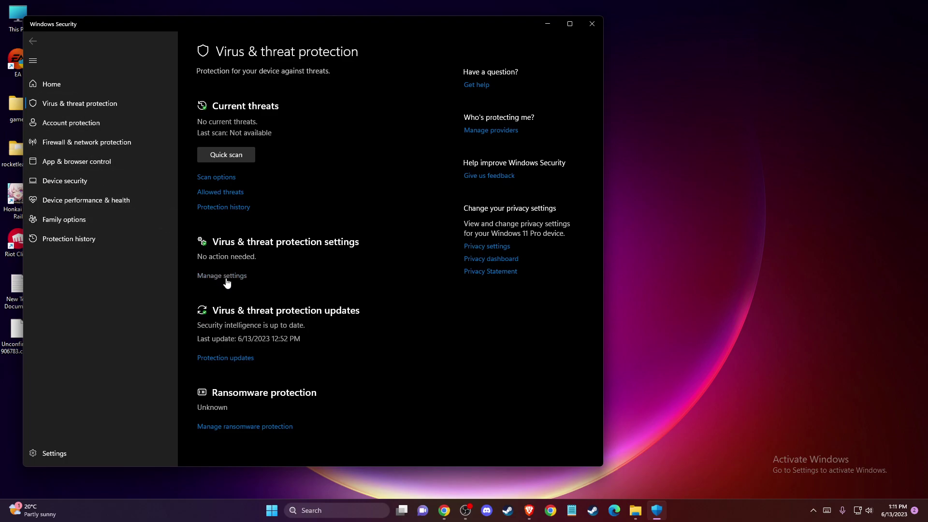
pyautogui.click(234, 283)
pyautogui.scroll(-5, 304, 259)
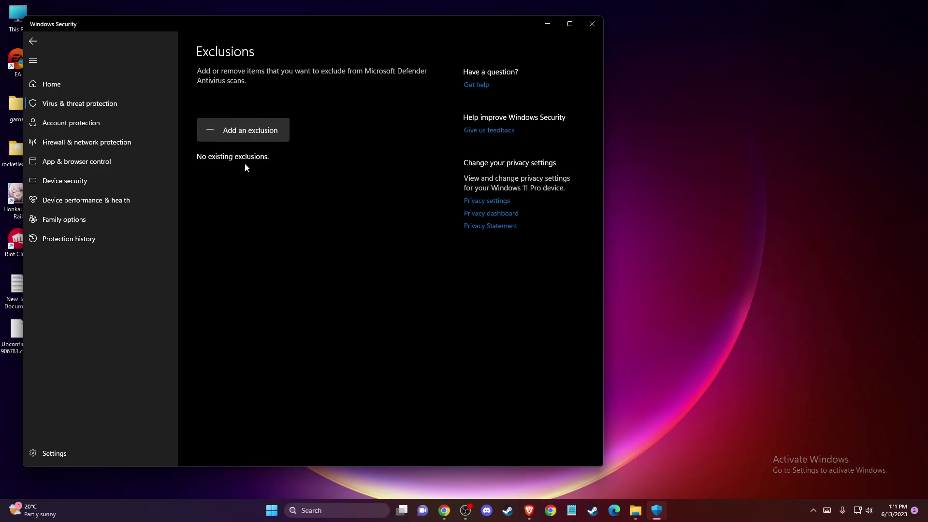
pyautogui.click(162, 43)
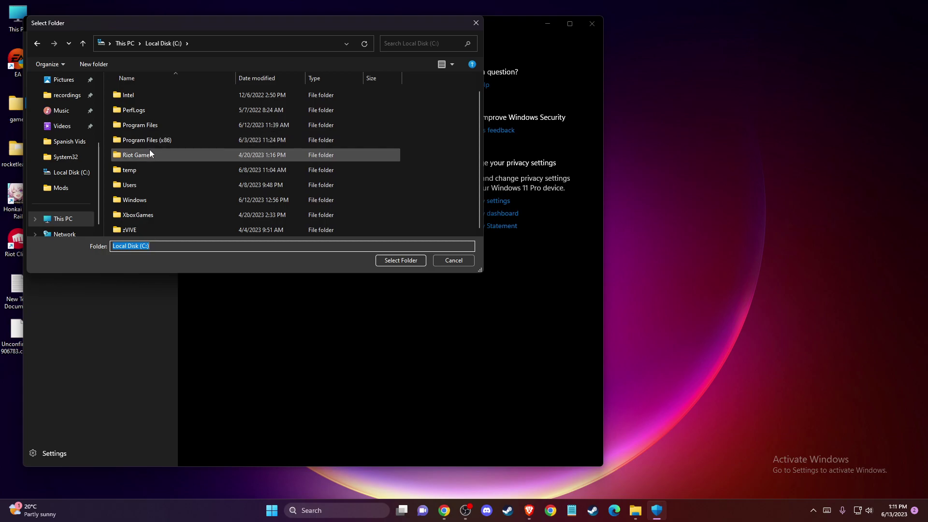
pyautogui.click(149, 151)
pyautogui.click(175, 165)
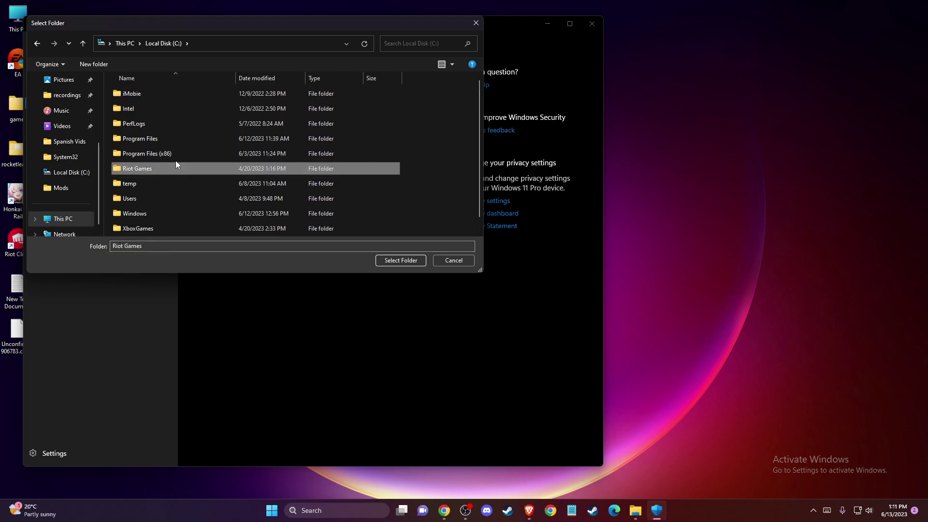
pyautogui.click(400, 261)
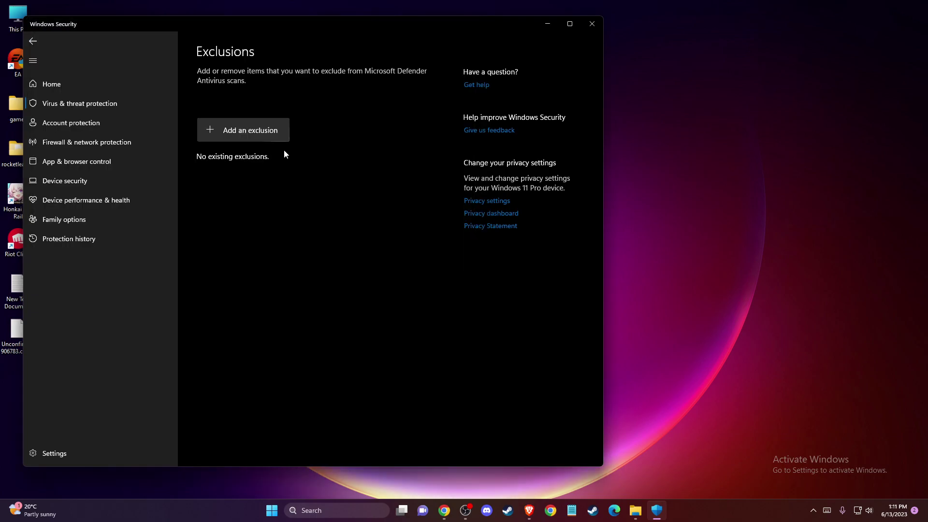
pyautogui.click(256, 134)
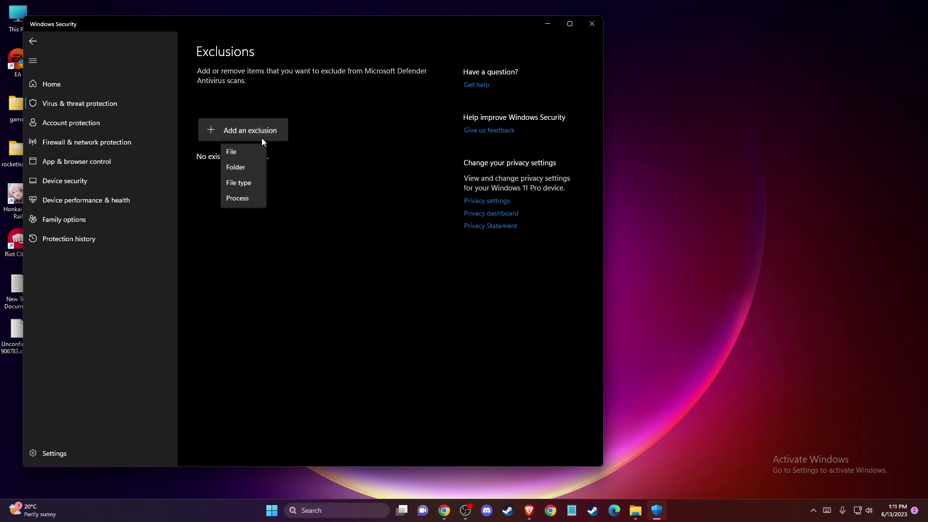
pyautogui.click(261, 166)
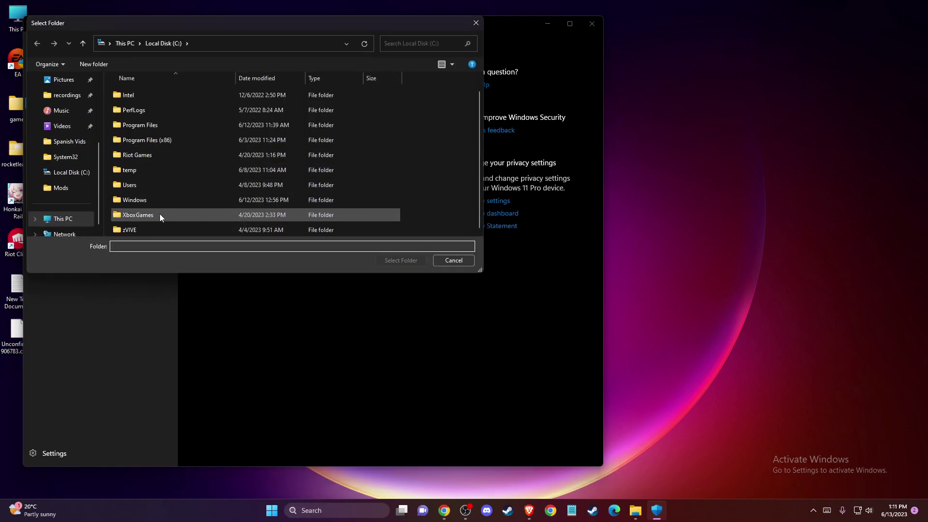
pyautogui.click(150, 155)
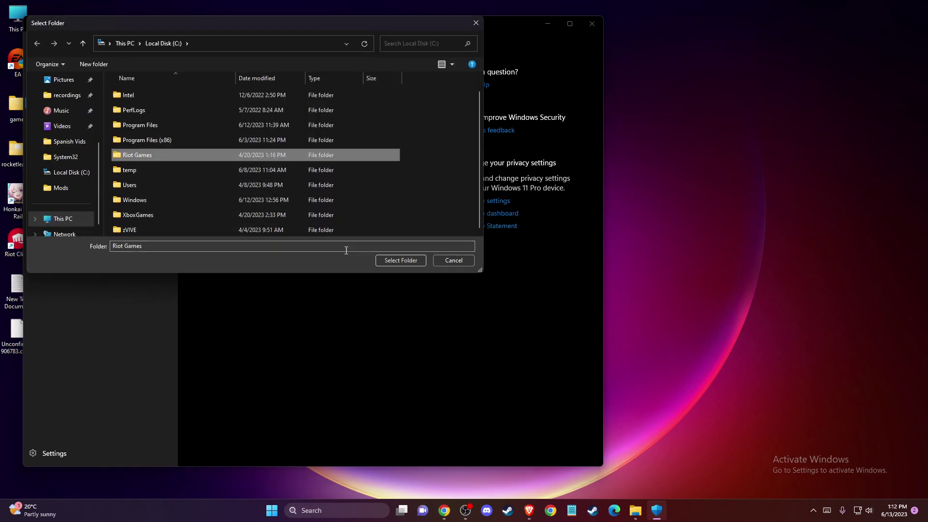
pyautogui.click(411, 261)
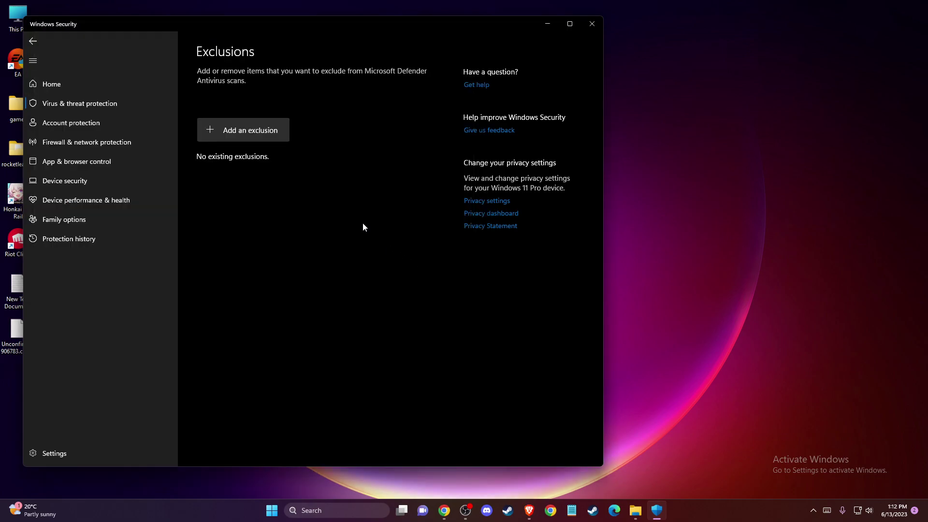
pyautogui.click(247, 138)
pyautogui.click(240, 171)
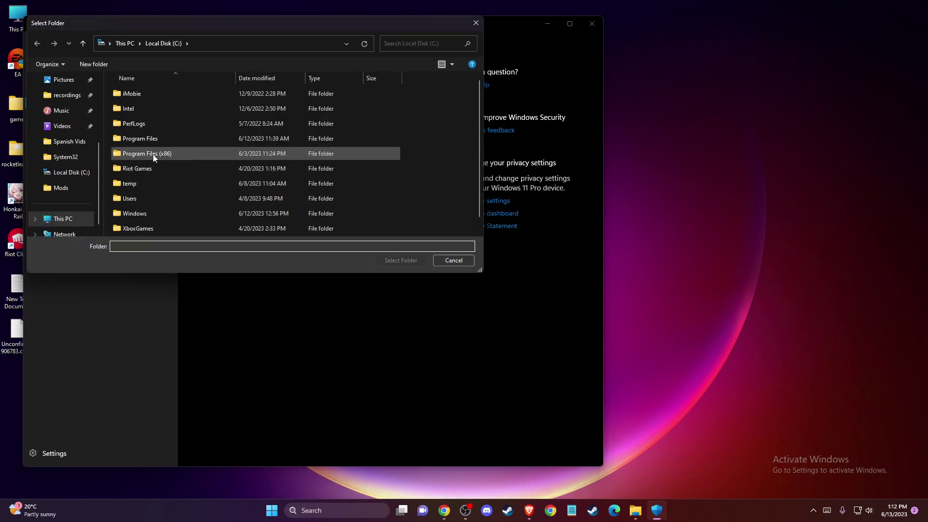
pyautogui.click(154, 138)
pyautogui.doubleClick(154, 139)
pyautogui.scroll(-4, 165, 173)
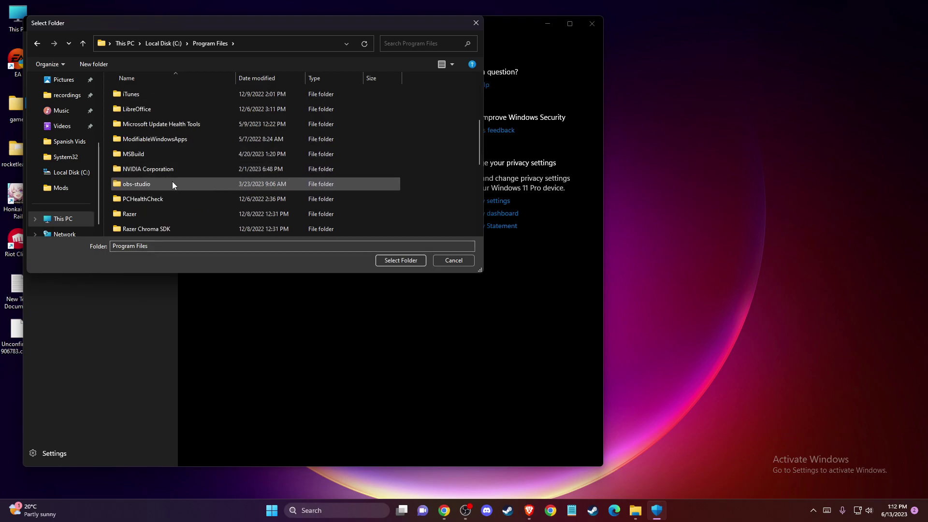
pyautogui.scroll(-1, 175, 169)
pyautogui.scroll(-2, 177, 174)
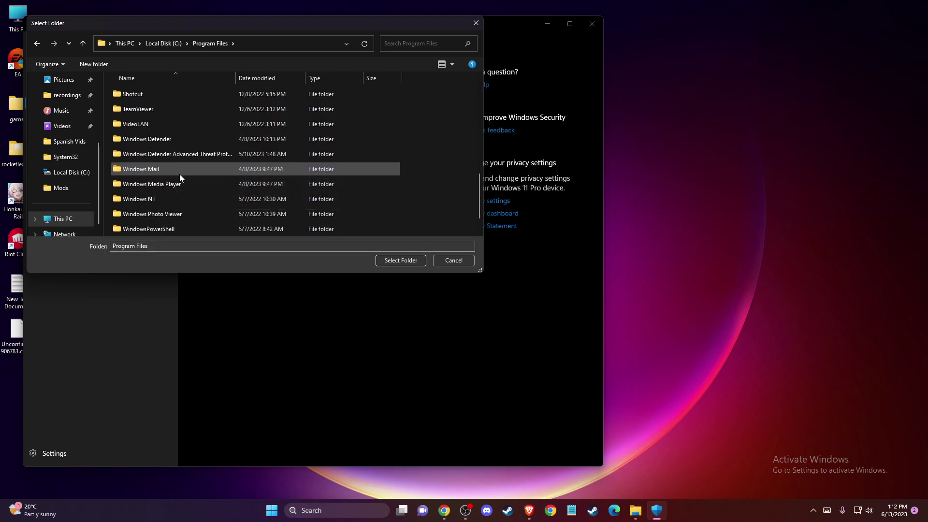
pyautogui.press('v')
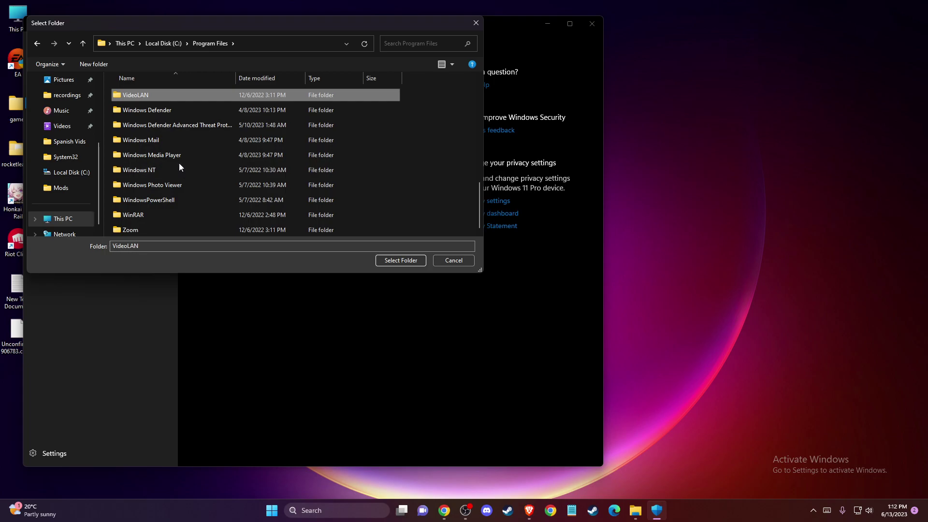
pyautogui.scroll(3, 205, 57)
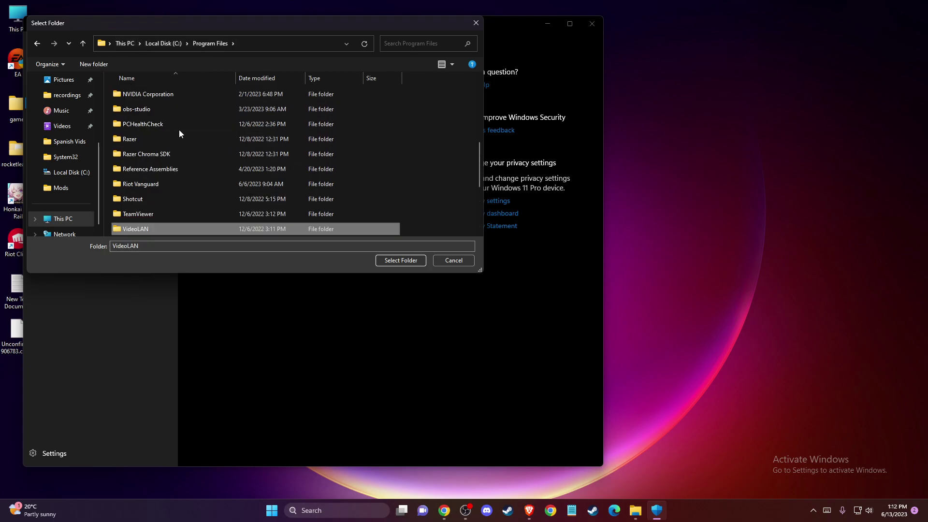
pyautogui.click(163, 43)
pyautogui.doubleClick(159, 155)
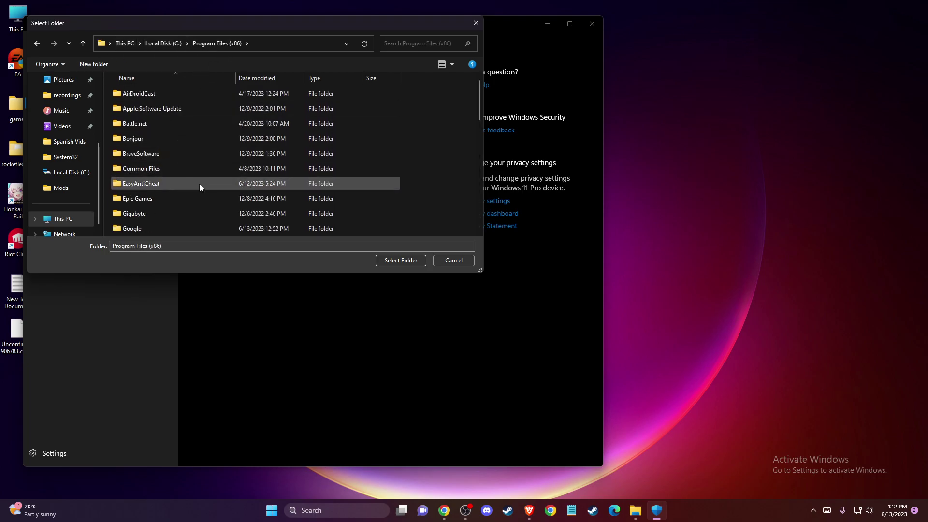
pyautogui.click(186, 185)
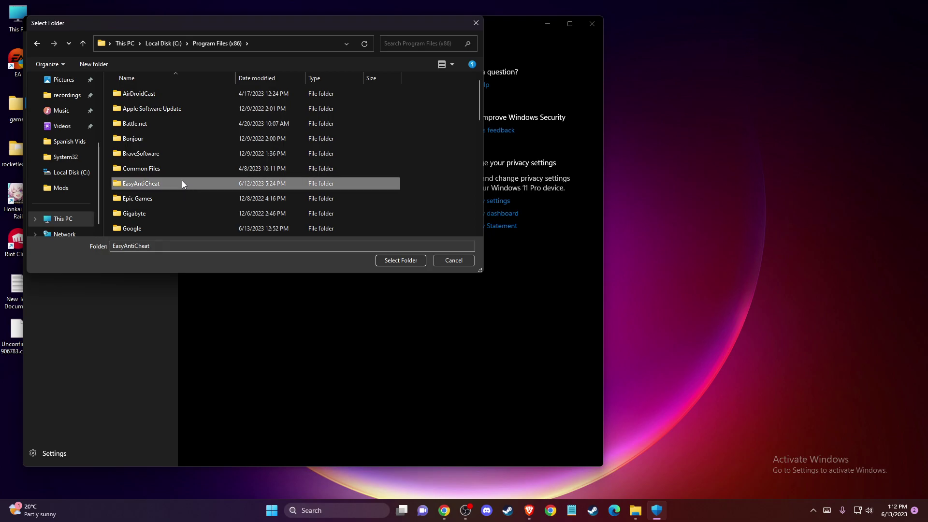
pyautogui.scroll(-2, 179, 174)
pyautogui.scroll(-4, 175, 160)
pyautogui.scroll(-1, 177, 160)
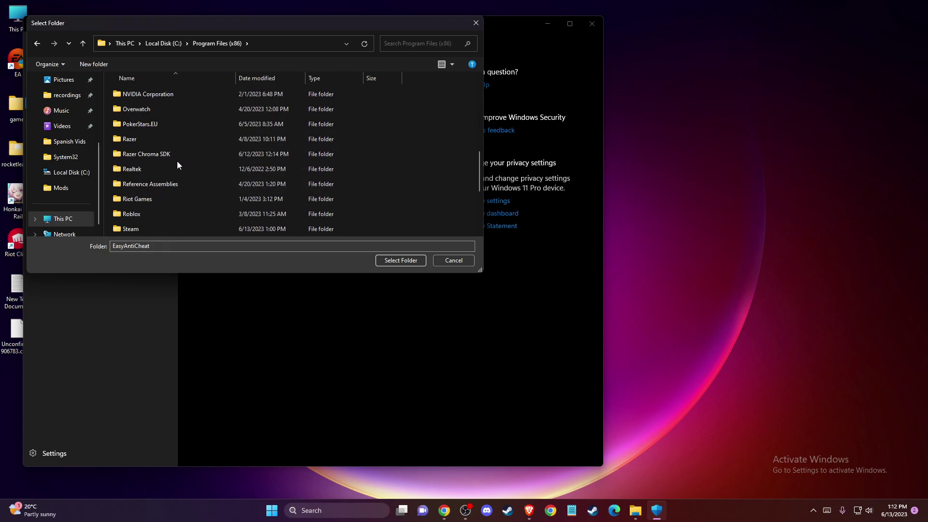
pyautogui.scroll(-2, 179, 162)
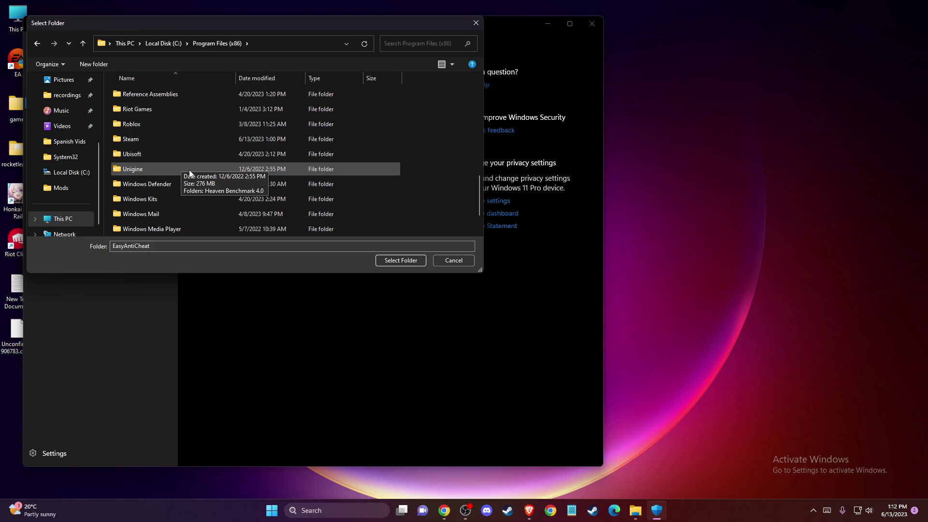
pyautogui.scroll(-1, 192, 165)
pyautogui.scroll(5, 194, 145)
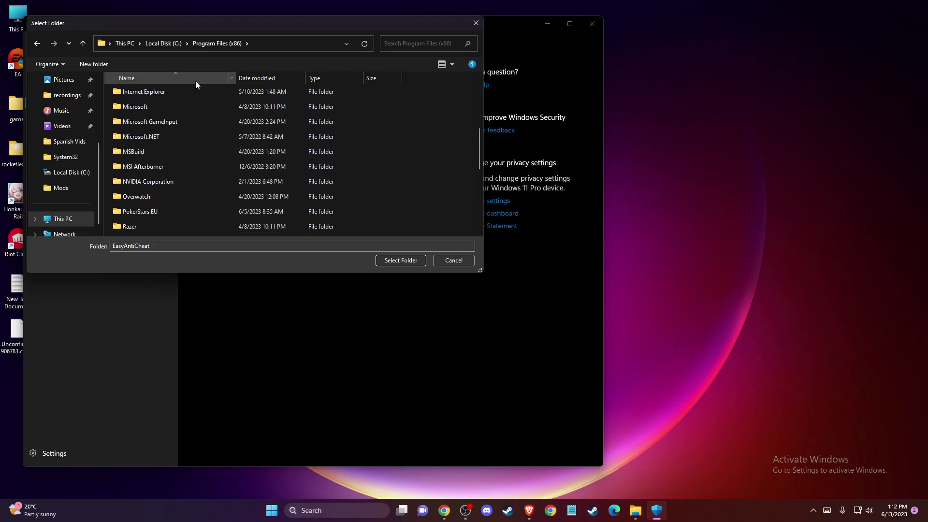
pyautogui.click(172, 43)
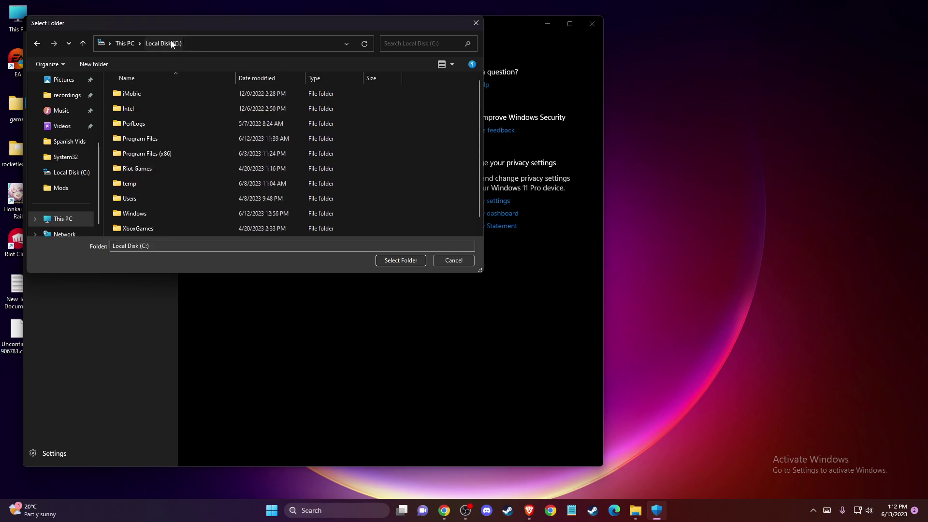
pyautogui.doubleClick(173, 138)
pyautogui.scroll(-2, 188, 139)
pyautogui.scroll(-2, 197, 140)
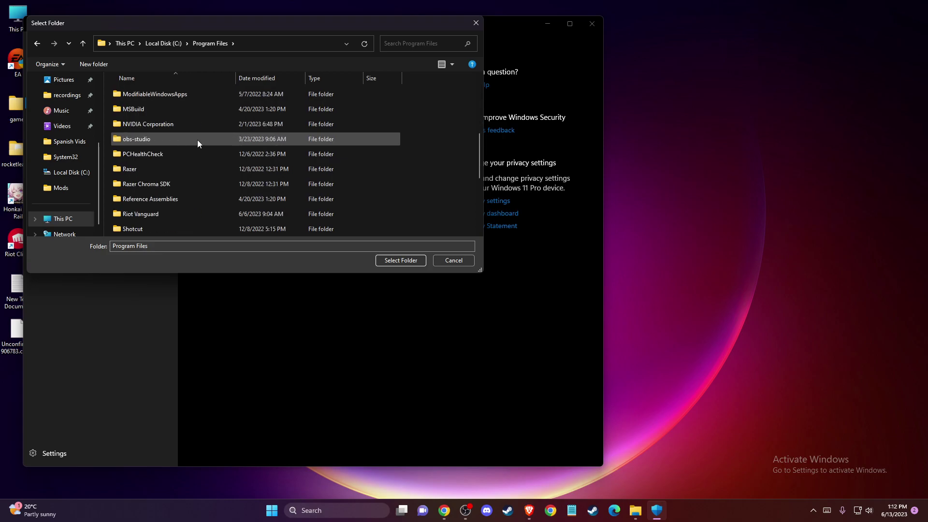
pyautogui.scroll(-2, 196, 143)
pyautogui.click(164, 127)
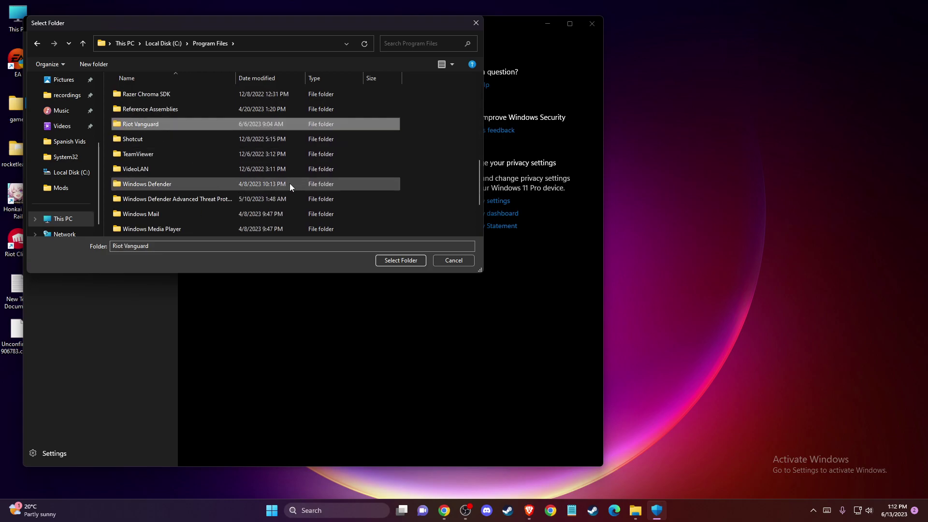
pyautogui.click(389, 259)
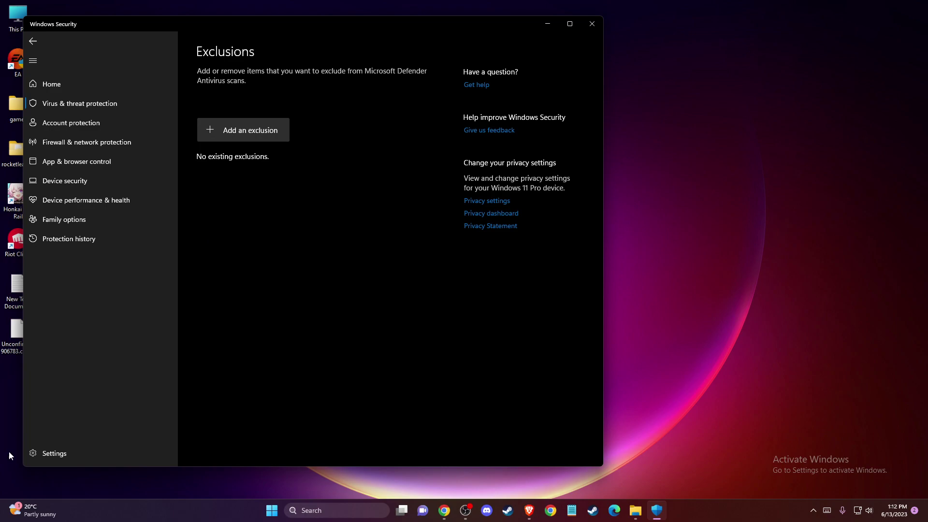
# - Close Windows Security, check the hidden tray icons, and launch Task Manager
pyautogui.click(599, 23)
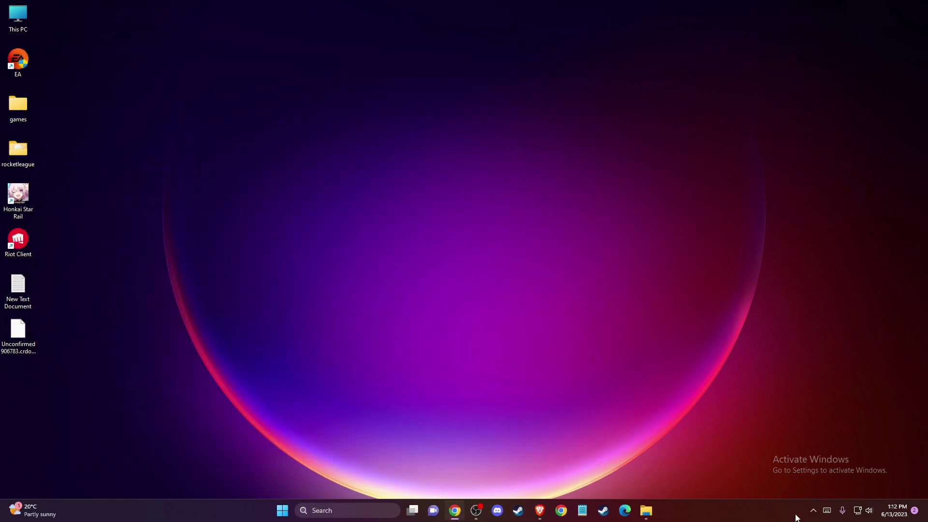
pyautogui.click(813, 510)
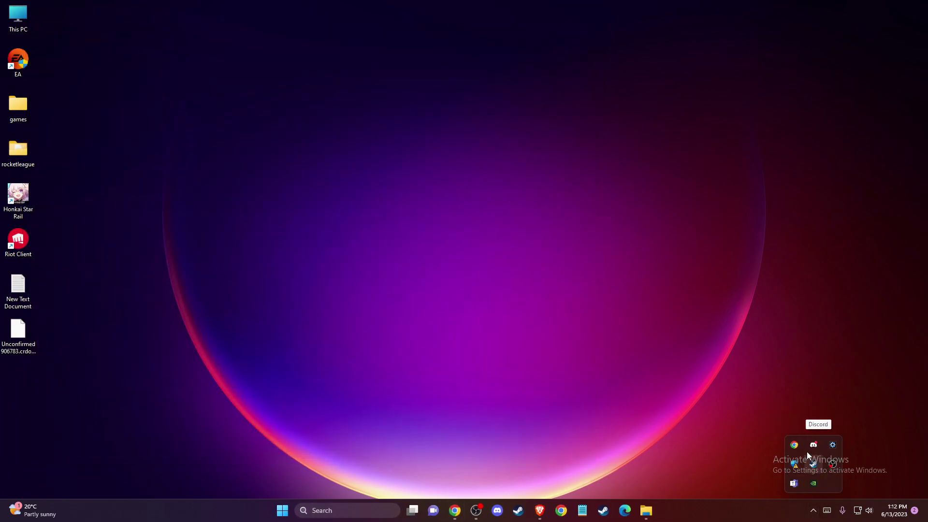
pyautogui.press('super')
pyautogui.write('task manager')
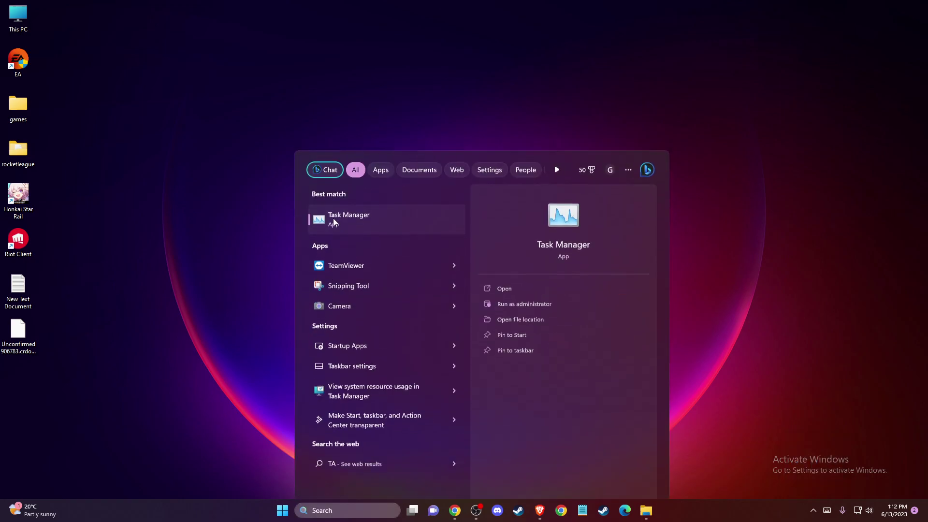
pyautogui.click(333, 219)
# - End the Vanguard user-mode service process in Task Manager
pyautogui.scroll(-3, 455, 229)
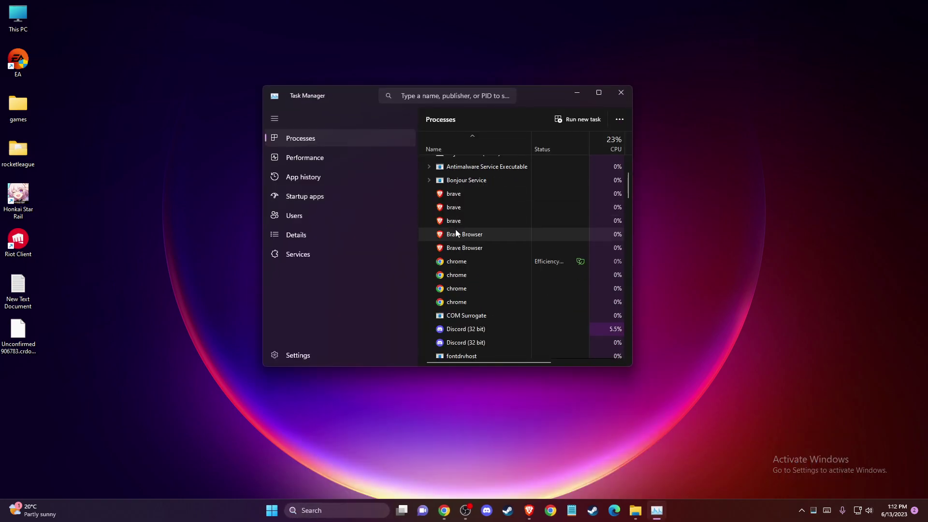
pyautogui.scroll(-2, 458, 231)
pyautogui.scroll(-3, 457, 227)
pyautogui.scroll(-3, 457, 227)
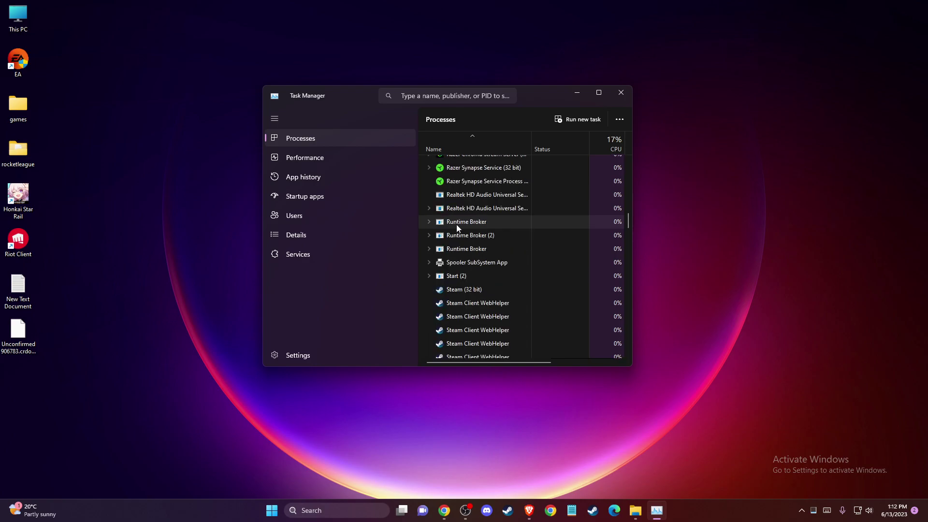
pyautogui.scroll(-3, 455, 228)
pyautogui.scroll(-2, 454, 224)
pyautogui.scroll(-2, 450, 227)
pyautogui.scroll(2, 473, 212)
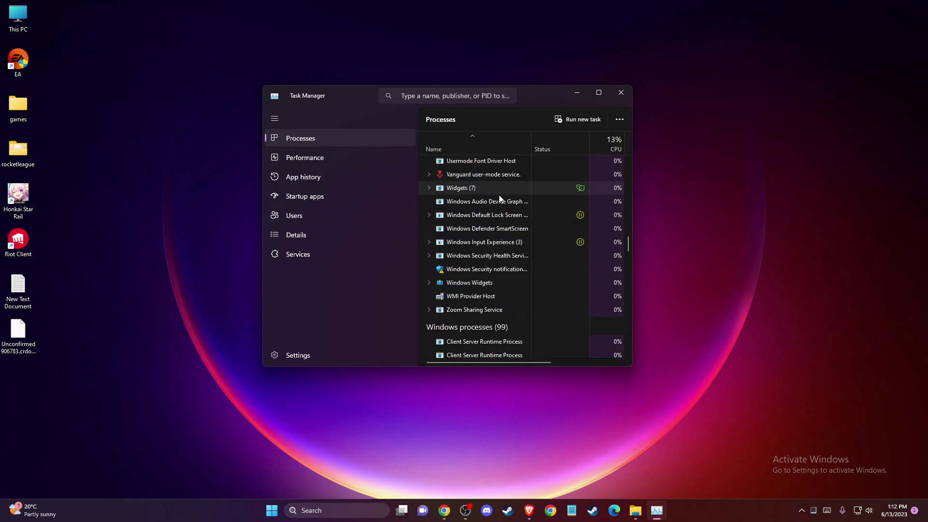
pyautogui.scroll(2, 503, 201)
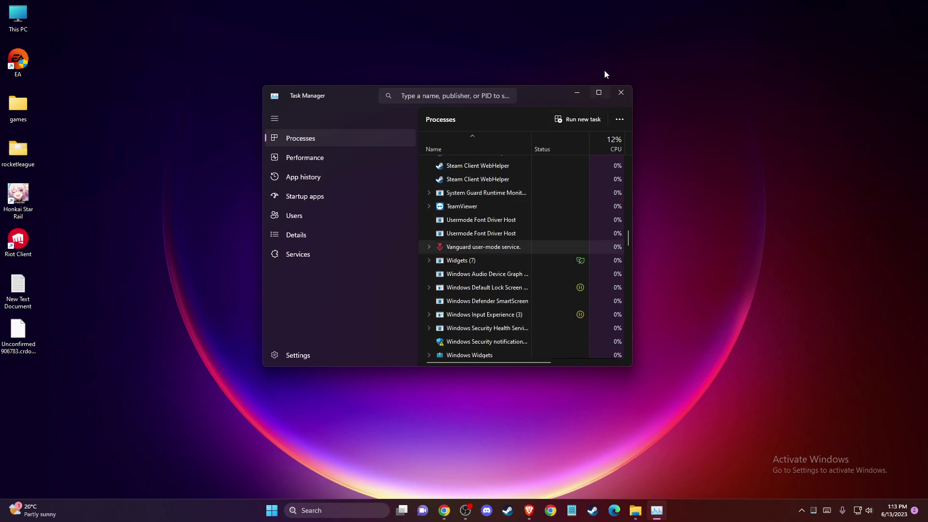
pyautogui.rightClick(471, 248)
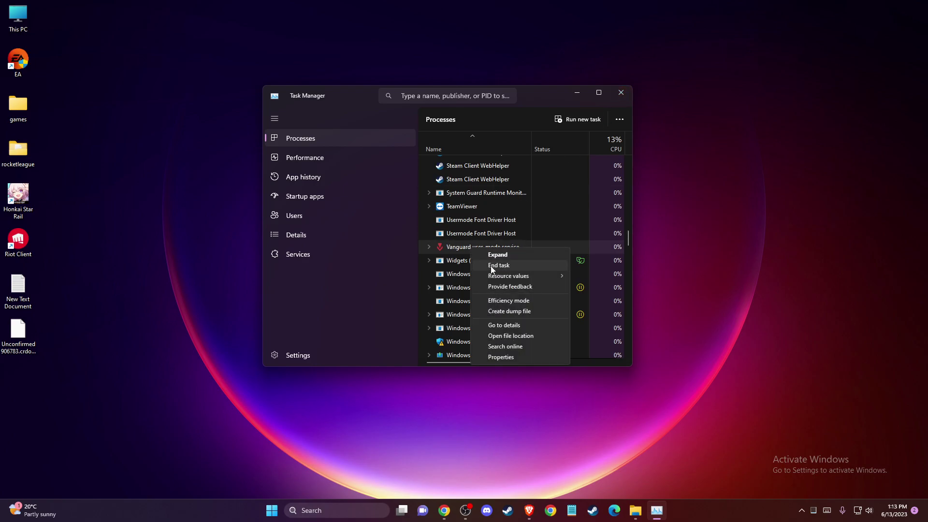
pyautogui.click(490, 265)
# - Close Task Manager and launch the Services tool from a 'services' search
pyautogui.click(621, 93)
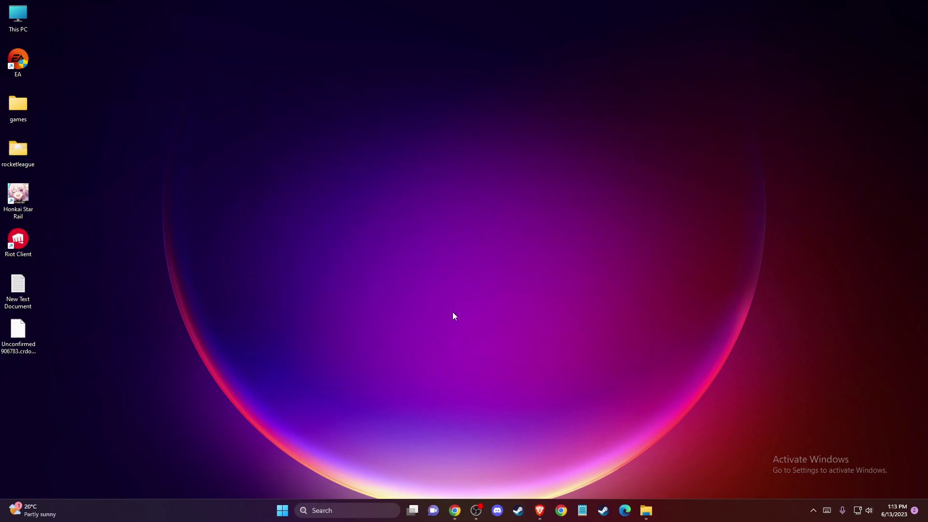
pyautogui.click(334, 511)
pyautogui.write('services')
pyautogui.click(342, 239)
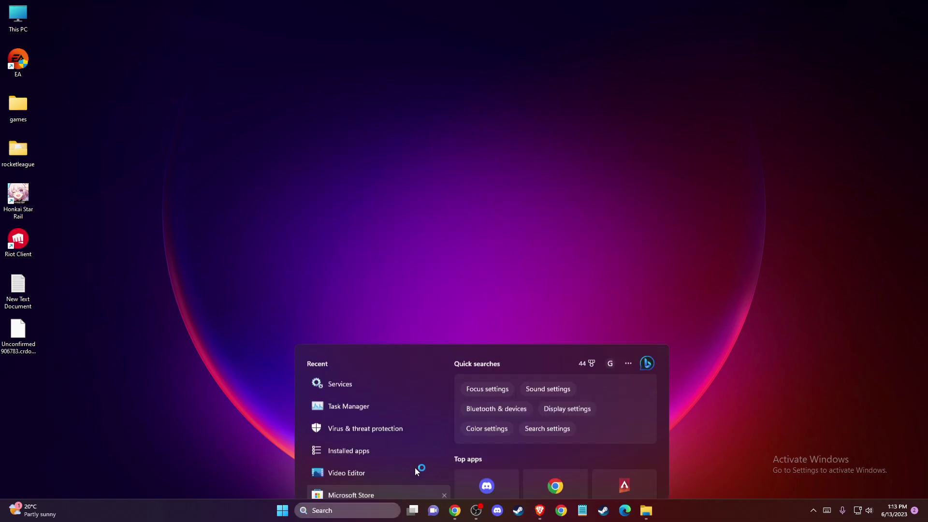
# - Jump to the vgc service in the list and stop it
pyautogui.click(471, 207)
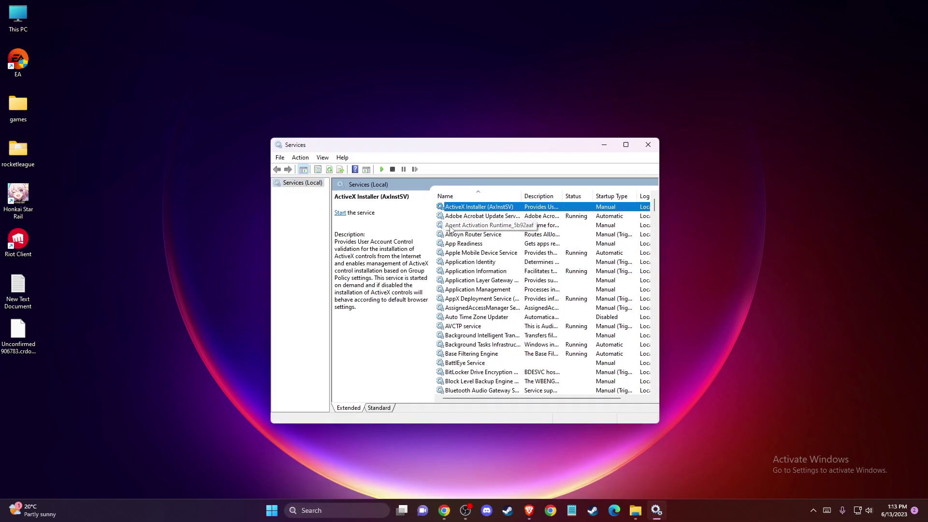
pyautogui.press('v')
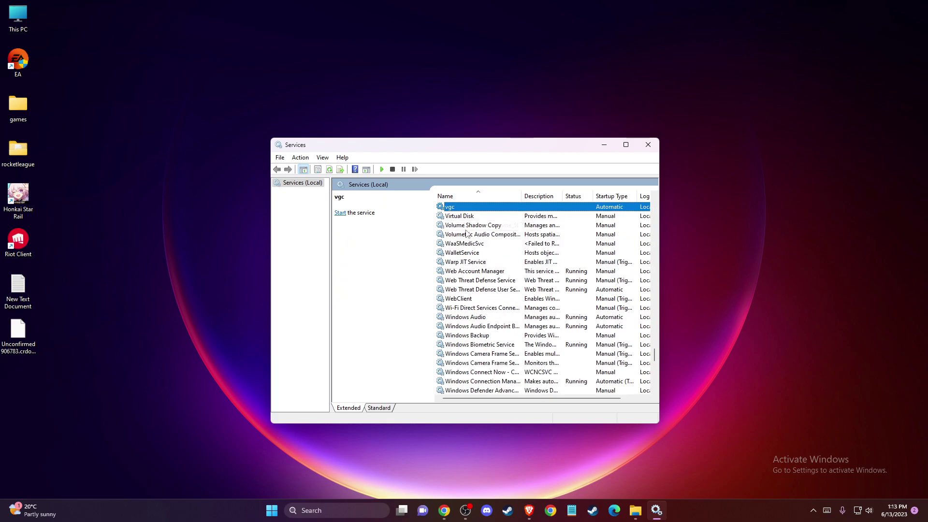
pyautogui.rightClick(451, 208)
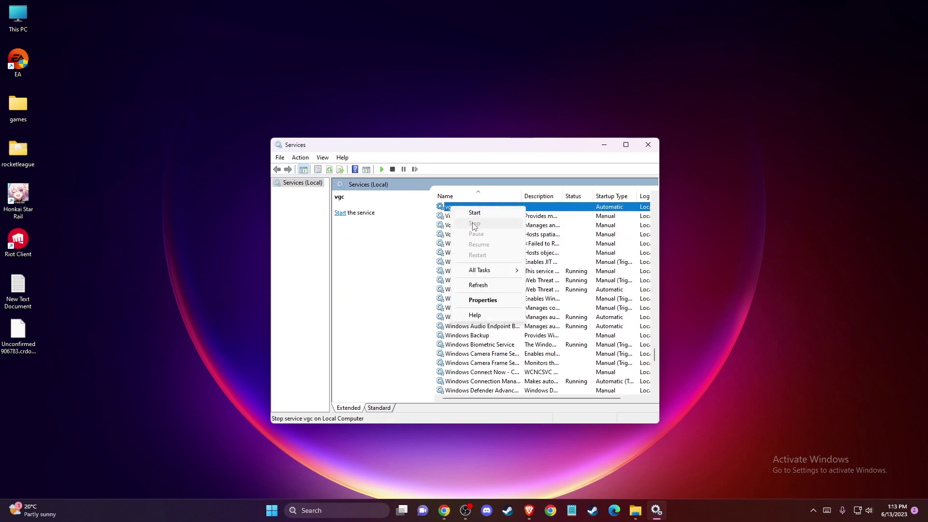
pyautogui.click(647, 144)
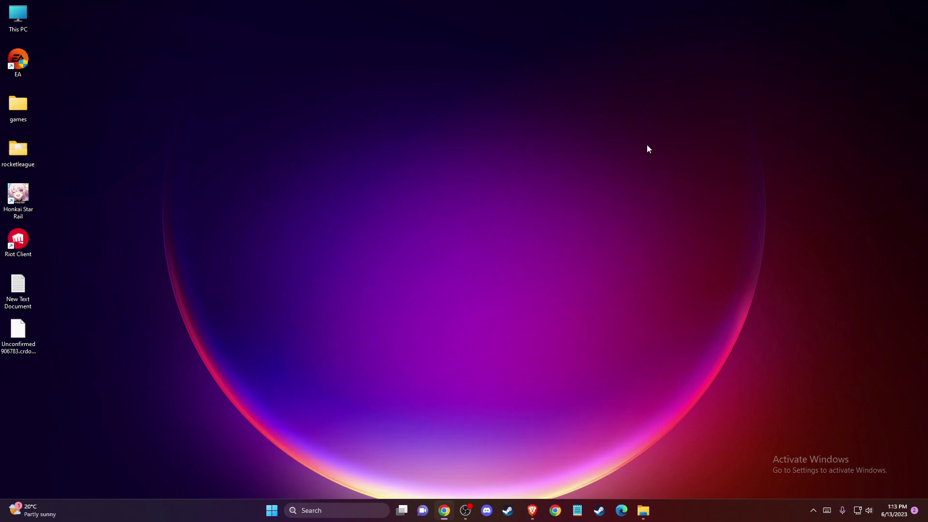
pyautogui.click(333, 509)
pyautogui.write('INSTAL')
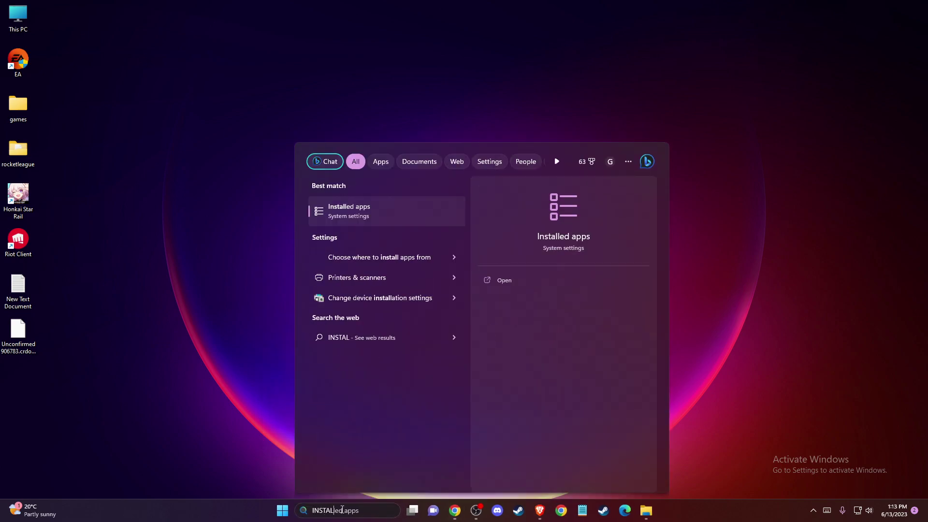
pyautogui.press('Return')
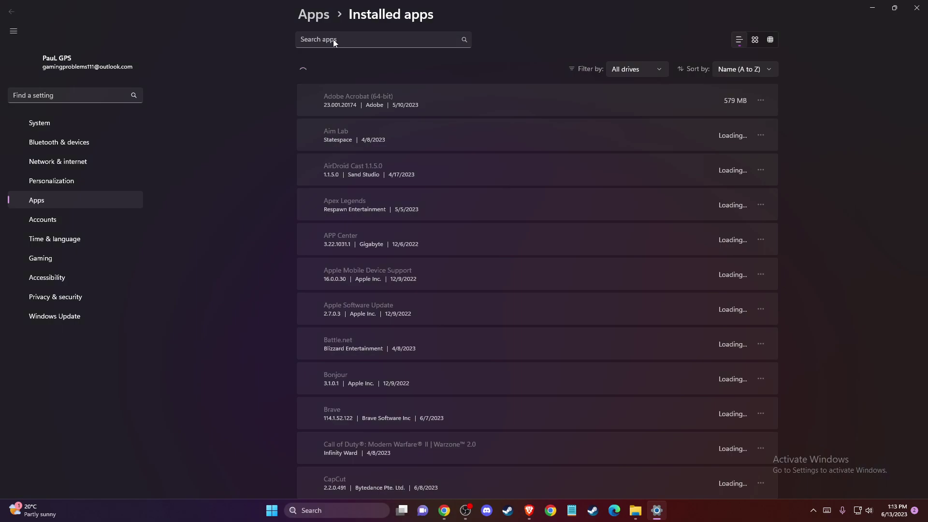
pyautogui.click(335, 60)
pyautogui.write('VAN')
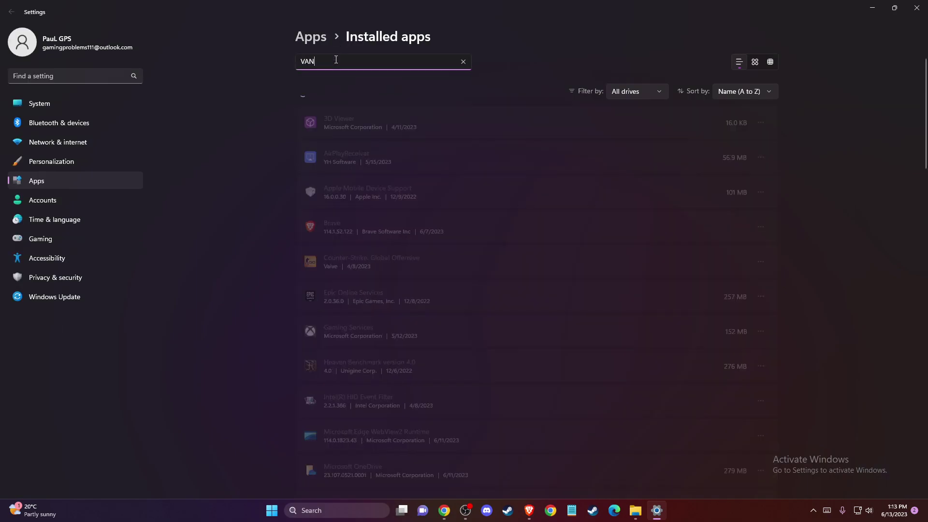
pyautogui.write('GU')
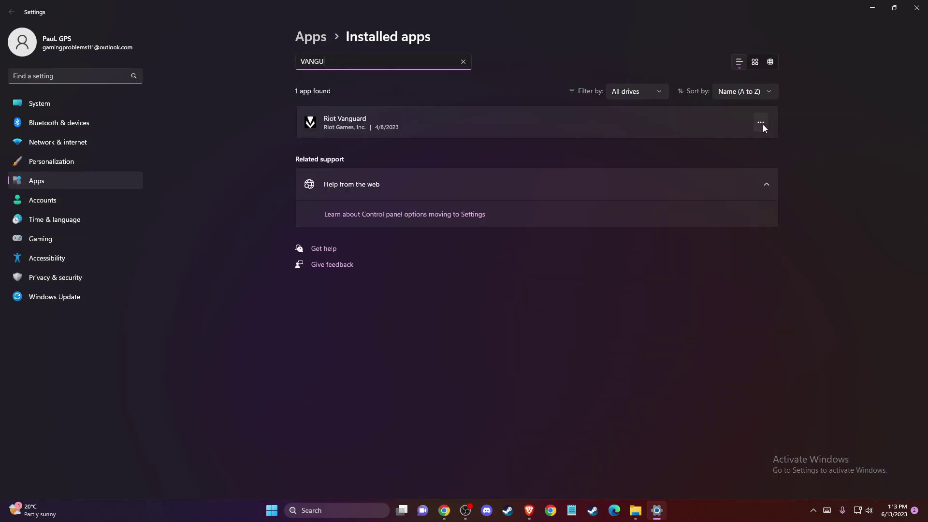
pyautogui.click(761, 124)
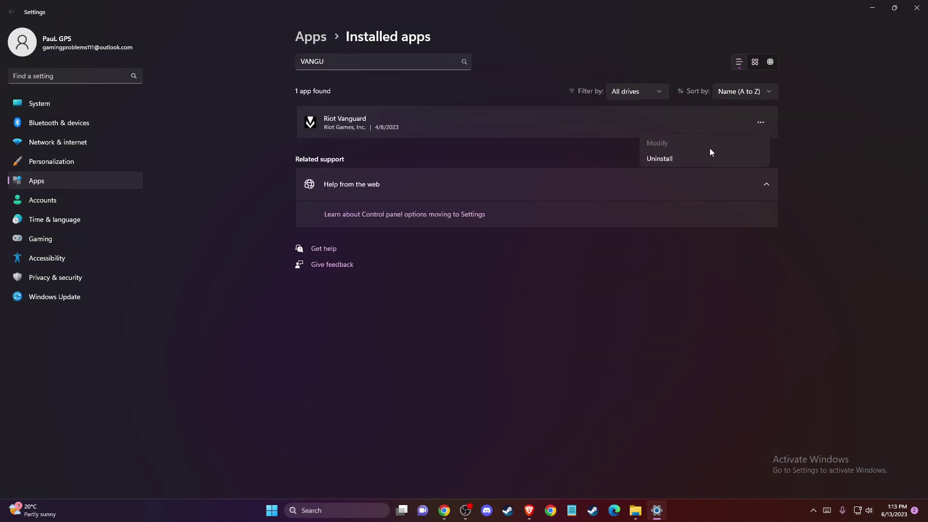
pyautogui.click(919, 5)
pyautogui.doubleClick(33, 255)
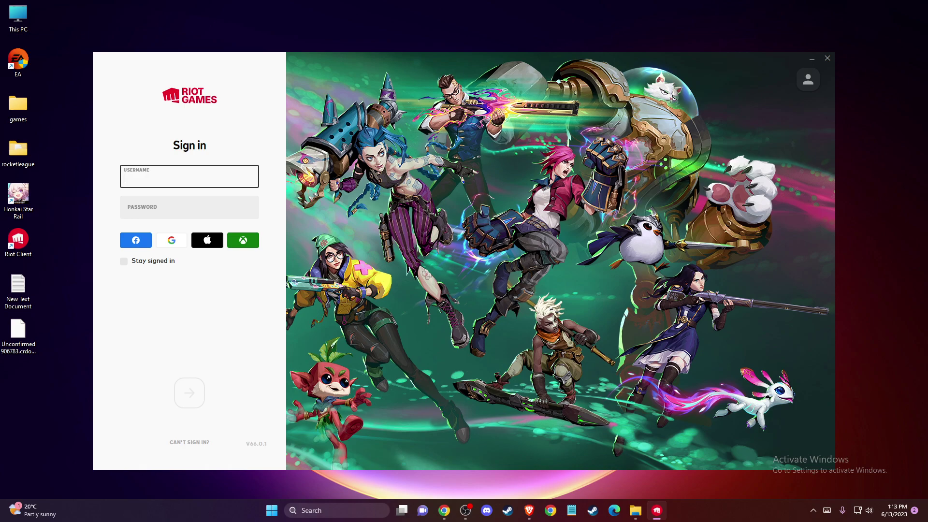
pyautogui.click(827, 58)
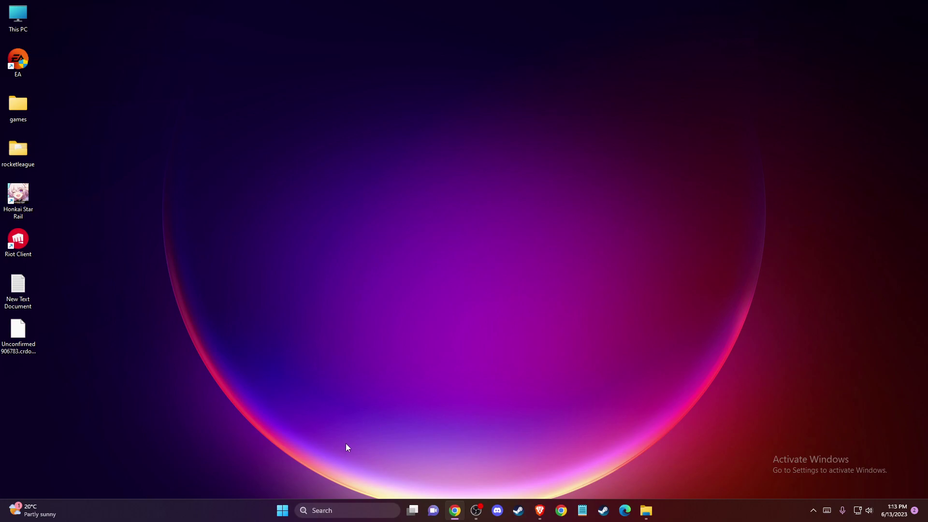
# - Open the AppData Roaming folder through the Run dialog's %APPDATA% entry
pyautogui.click(347, 510)
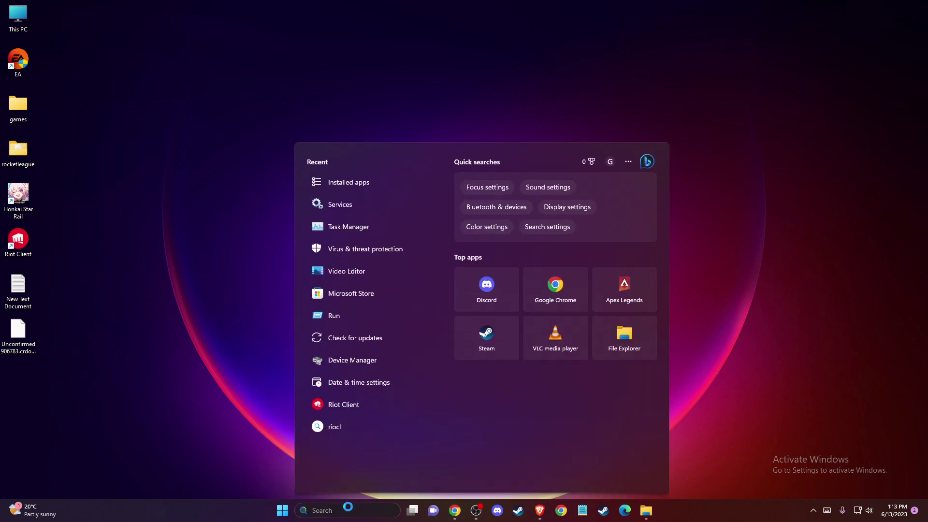
pyautogui.write('run')
pyautogui.press('Return')
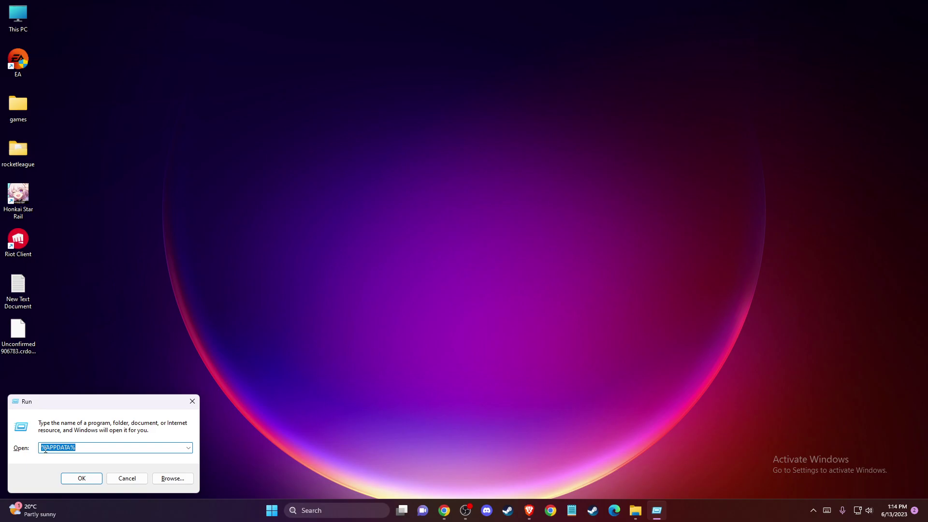
pyautogui.click(76, 477)
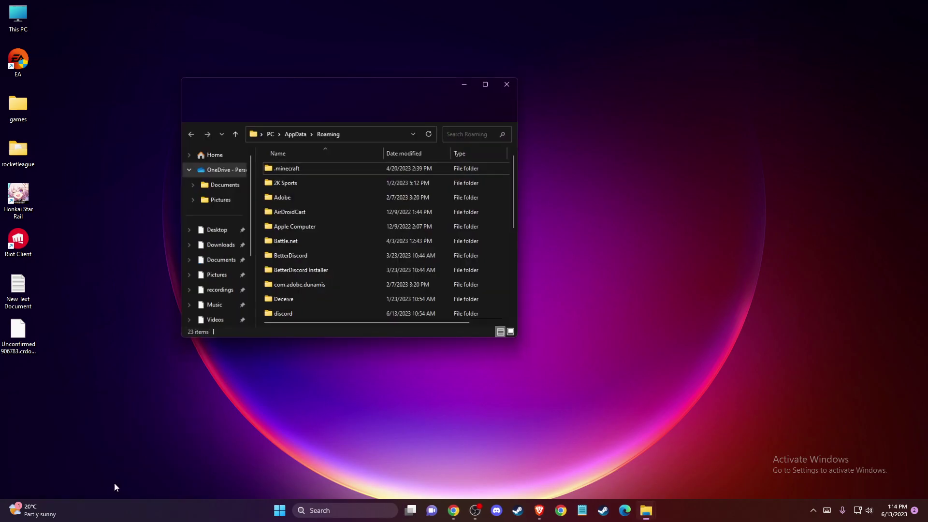
# - Navigate from AppData into Local, then Riot Games, and inspect the Riot Client folder
pyautogui.click(294, 132)
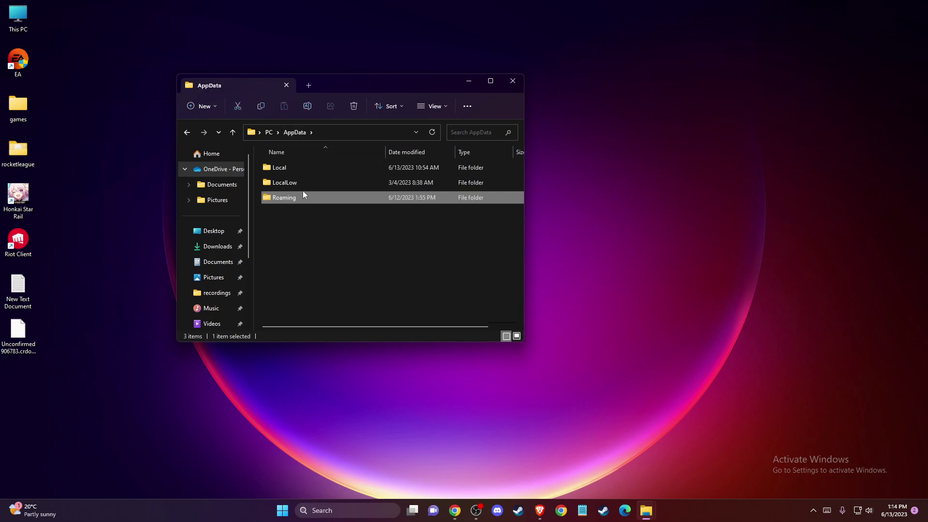
pyautogui.doubleClick(291, 168)
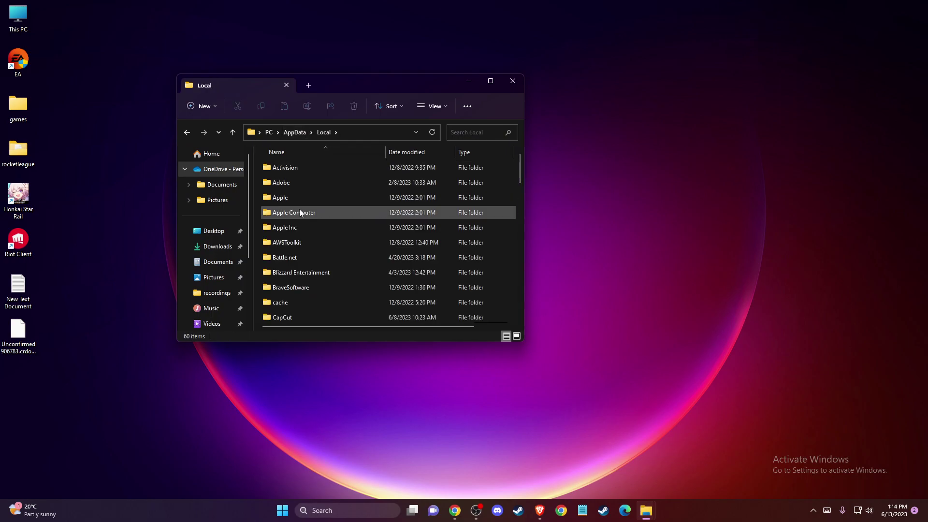
pyautogui.press('r')
pyautogui.press('Down')
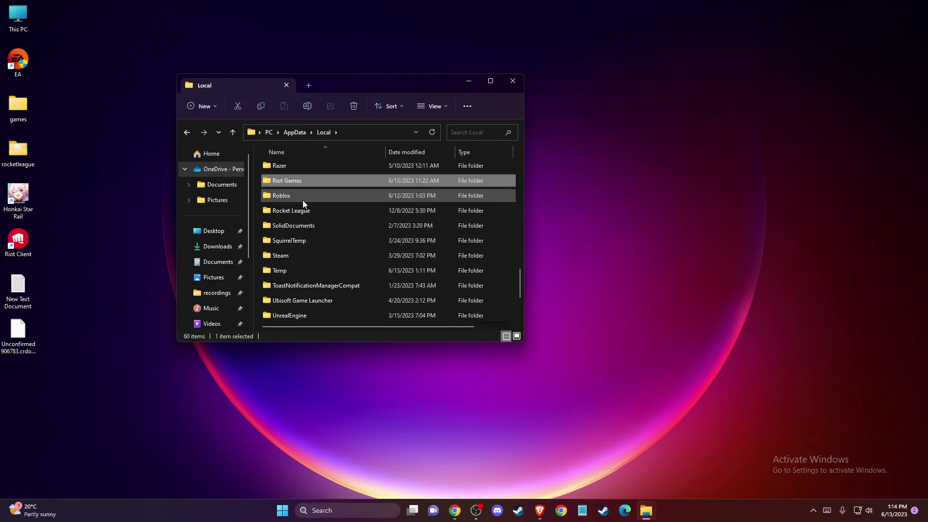
pyautogui.press('Down')
pyautogui.doubleClick(289, 183)
pyautogui.rightClick(291, 169)
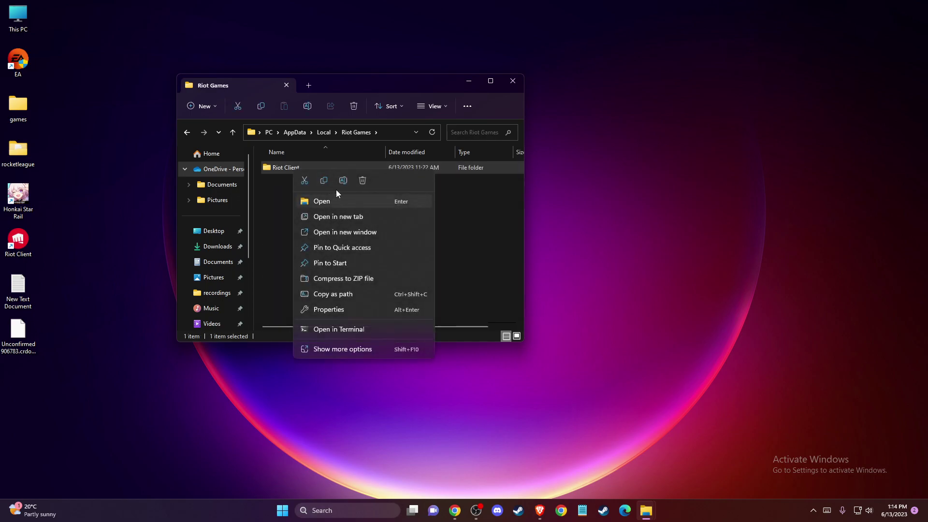
pyautogui.click(283, 193)
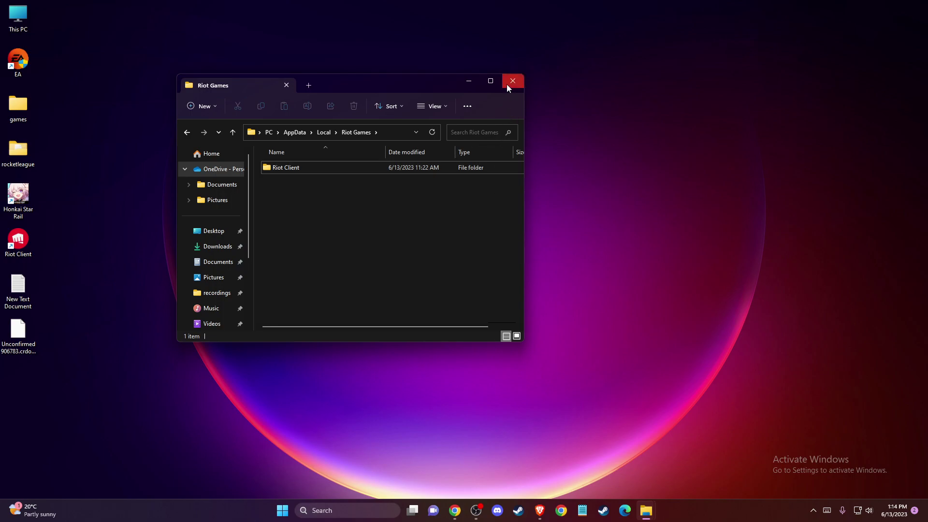
# - Close File Explorer, relaunch Riot Client from a 'RIO' search, then close its window
pyautogui.click(511, 81)
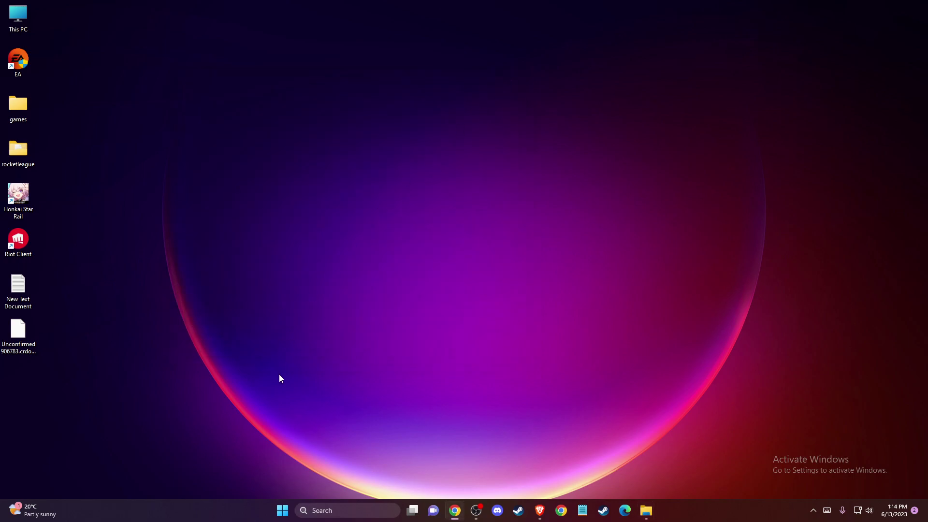
pyautogui.click(321, 512)
pyautogui.write('RIO')
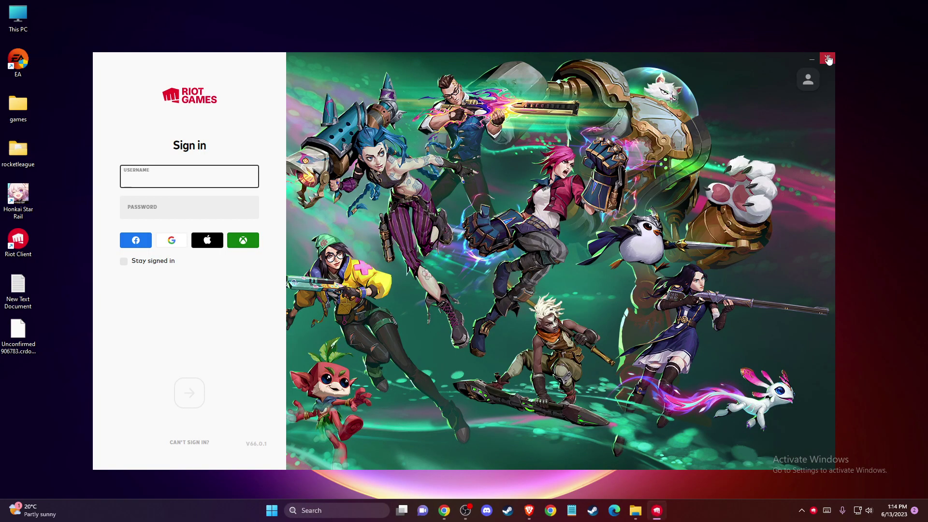
pyautogui.click(828, 59)
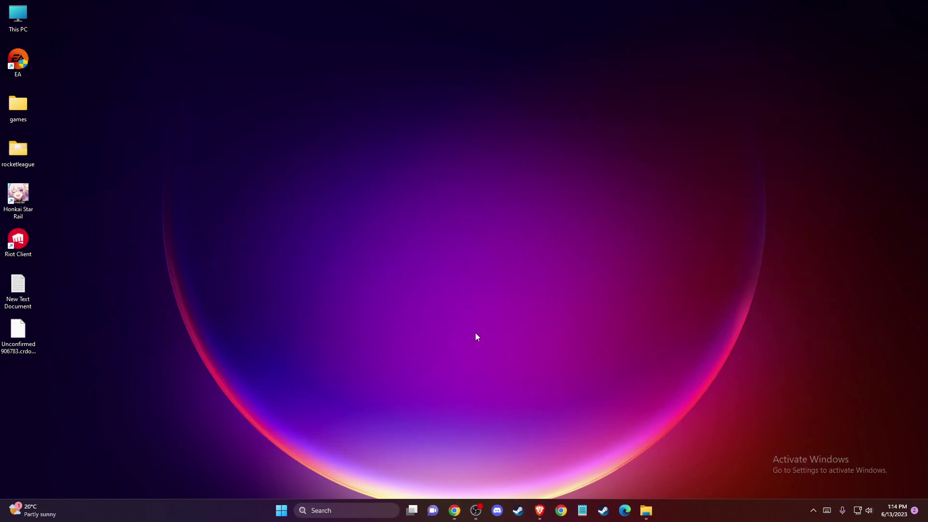